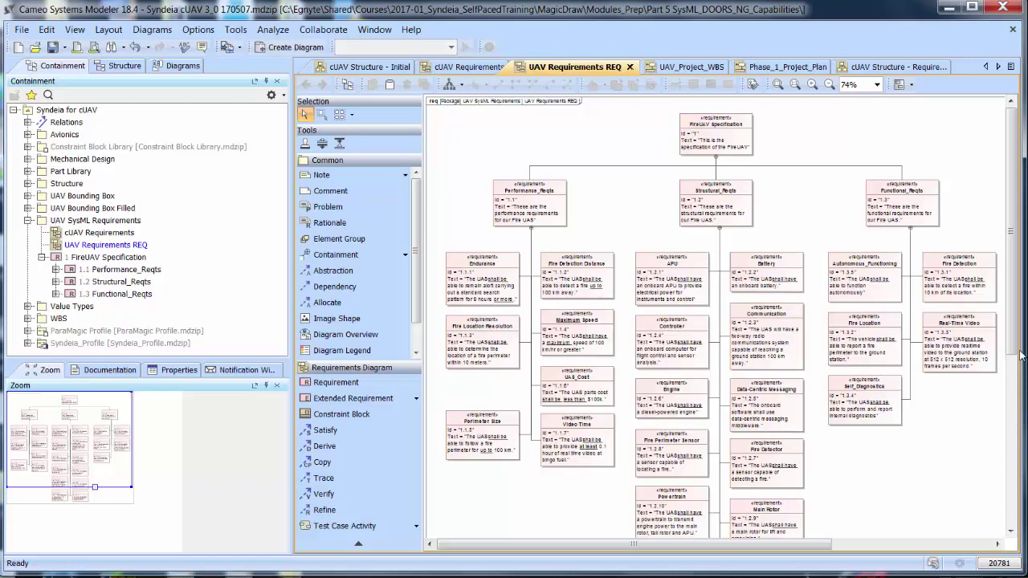
Switch windows to bring up the DOORS NG sandbox artifacts page
key(alt+Tab)
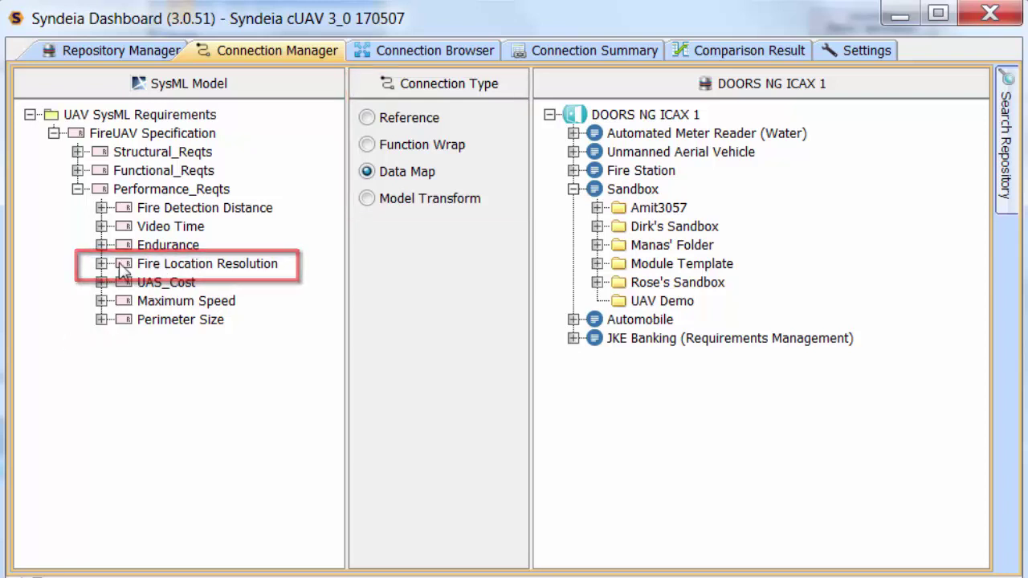
Data-map Fire Location Resolution onto the UAV Demo folder, generating DOORS NG requirement 2557
click(161, 263)
drag(195, 258, 653, 303)
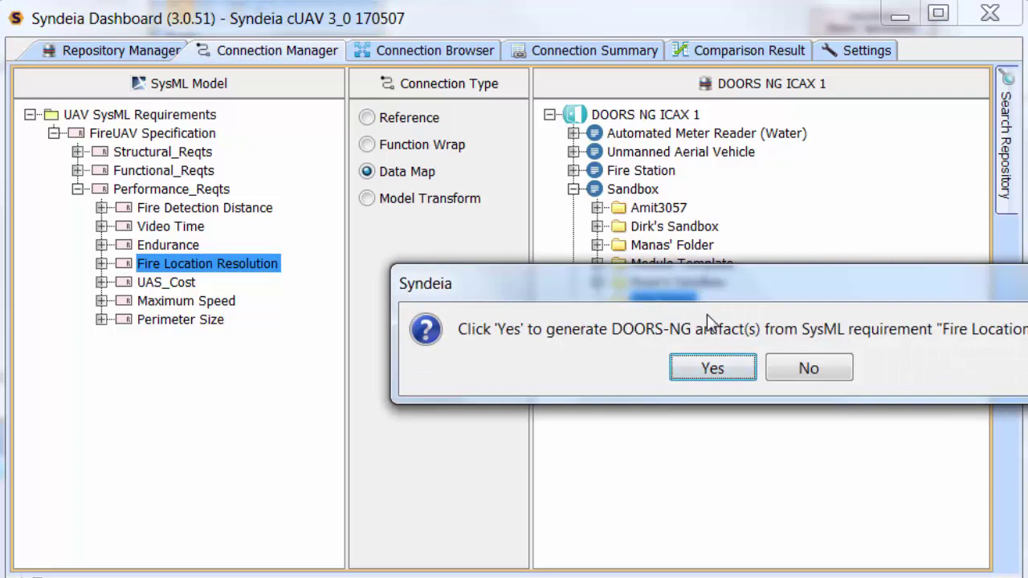
click(681, 364)
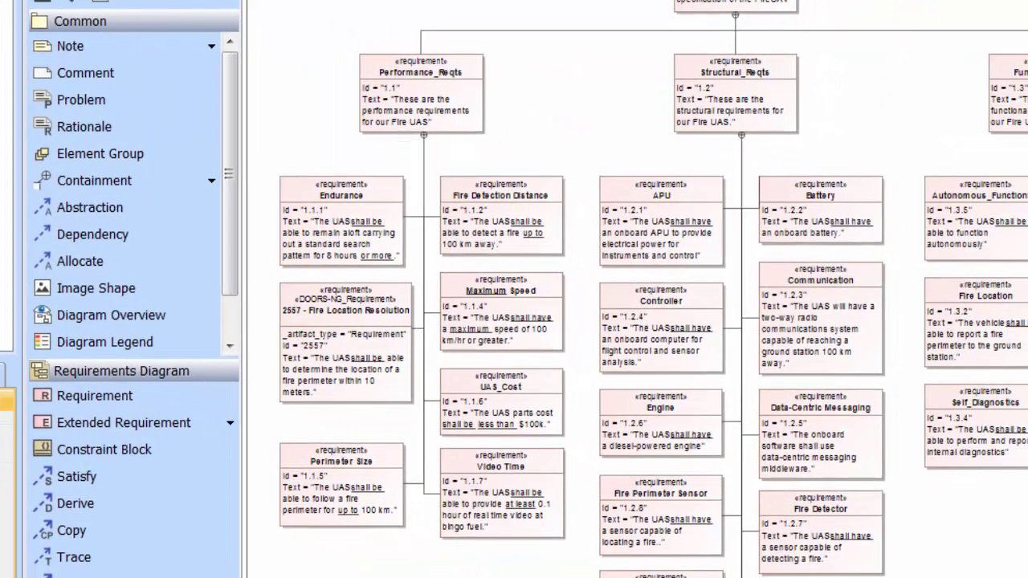
key(ctrl+plus)
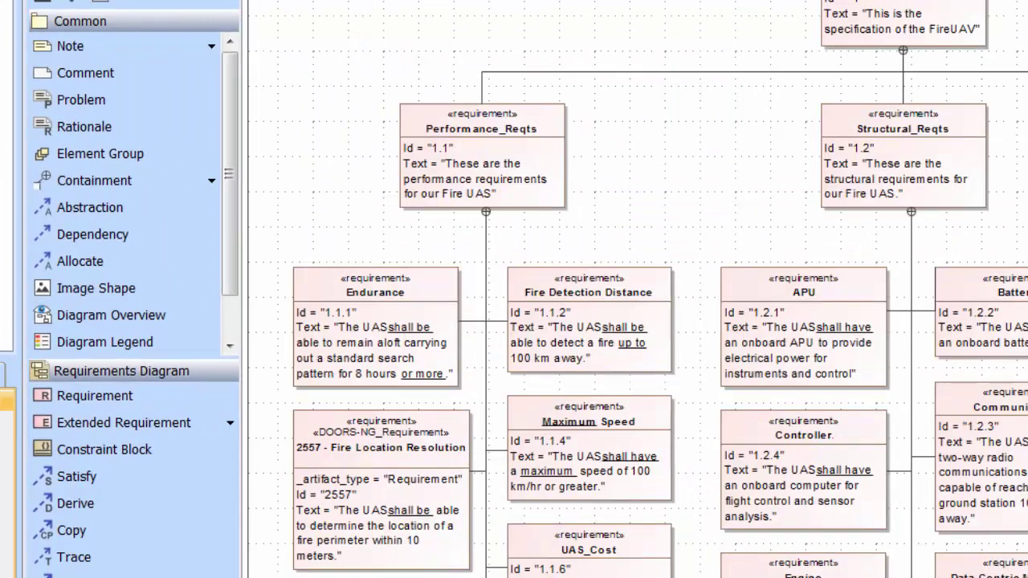
key(ctrl+plus)
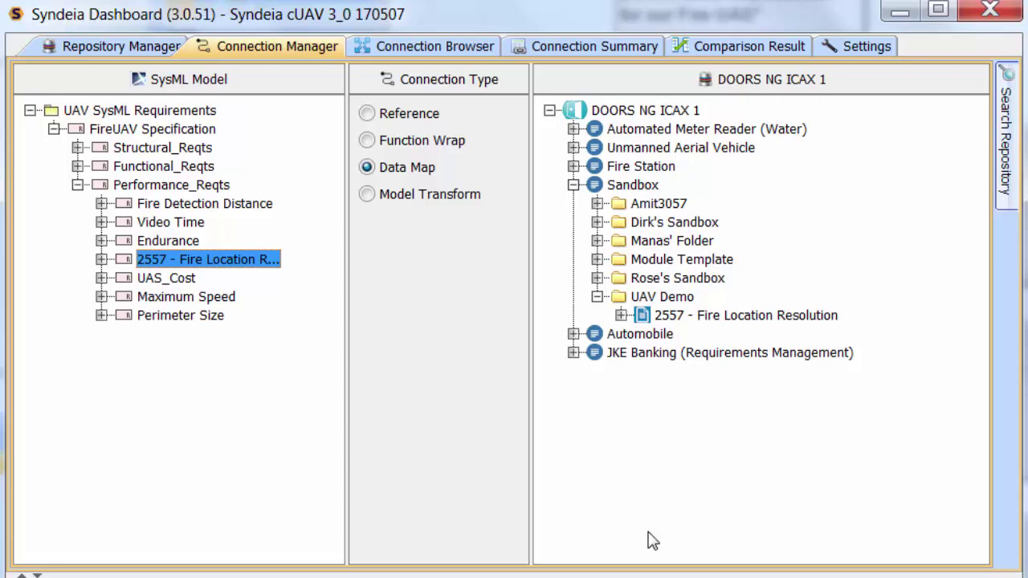
In Connection Browser, expand FireUAV Specification and Performance_Reqts, then compare 2557 with its DOORS NG target
click(380, 48)
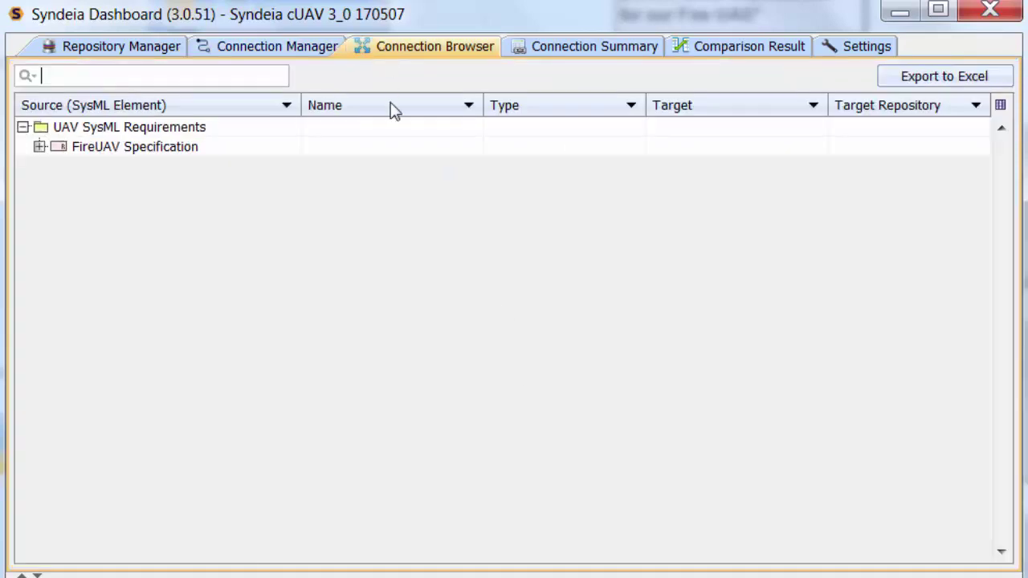
click(40, 148)
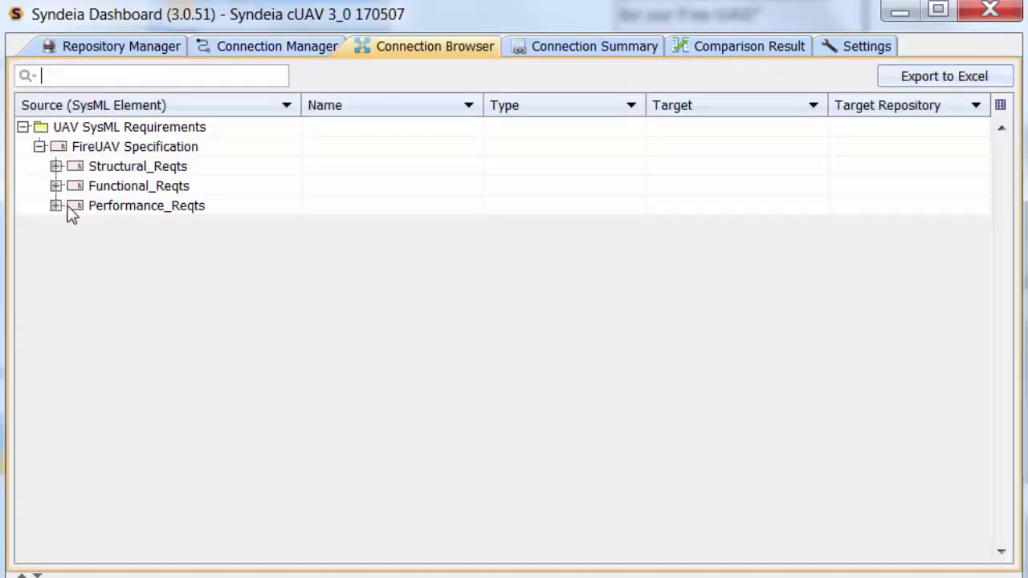
click(56, 206)
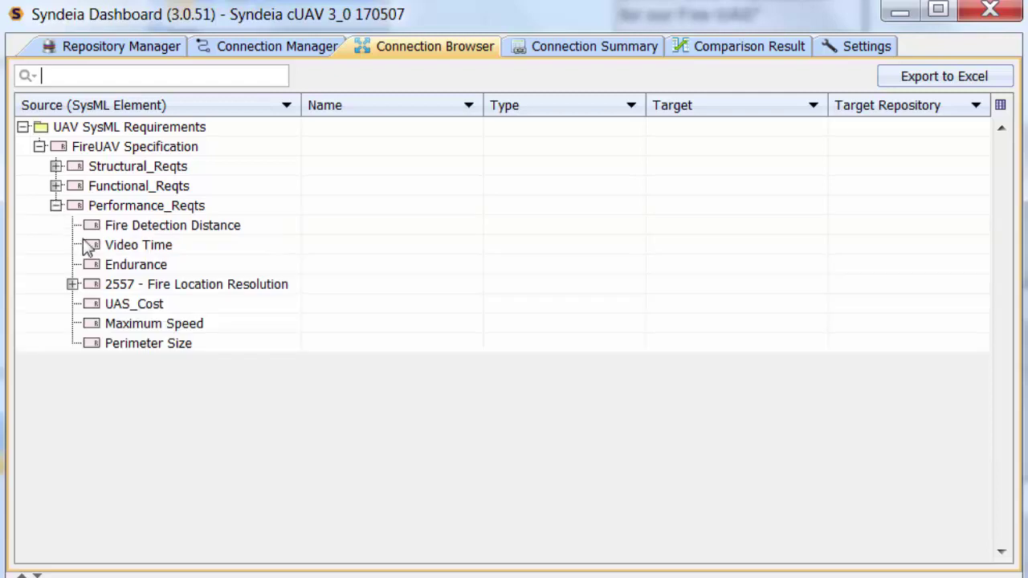
right_click(142, 286)
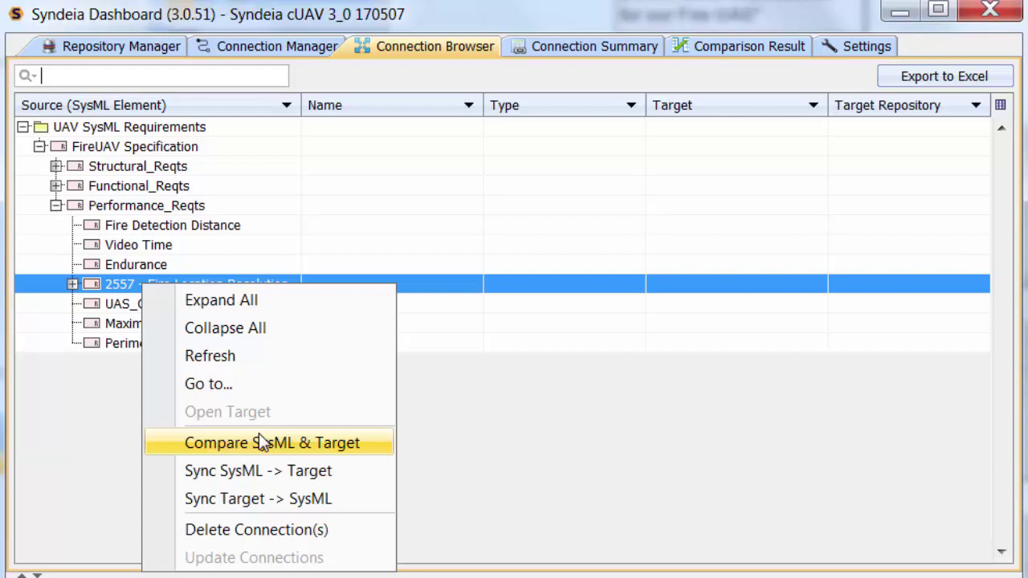
click(237, 52)
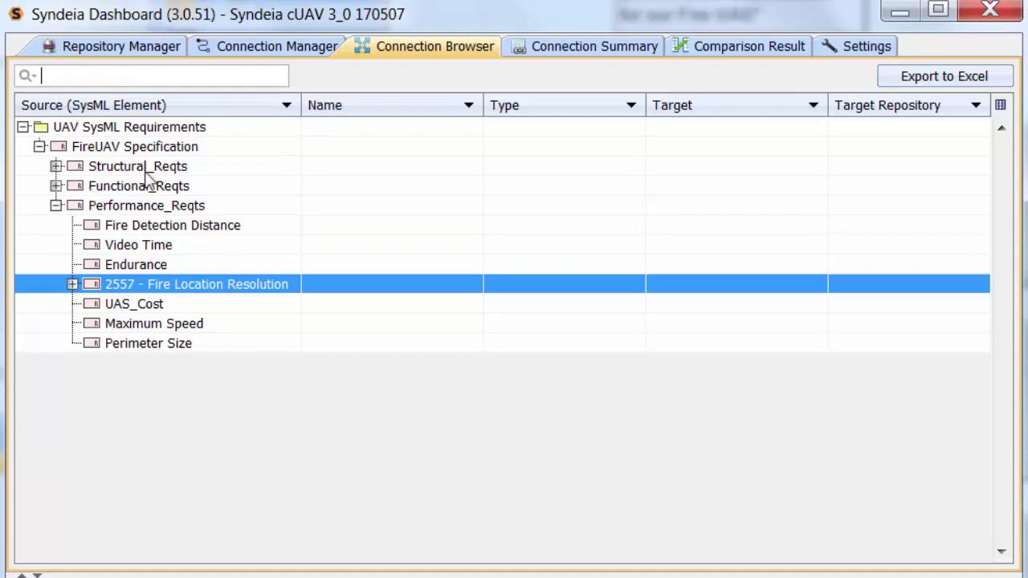
Model Transform Structural_Reqts into UAV Demo, creating collection 2570 with requirements 2558–2569
click(252, 47)
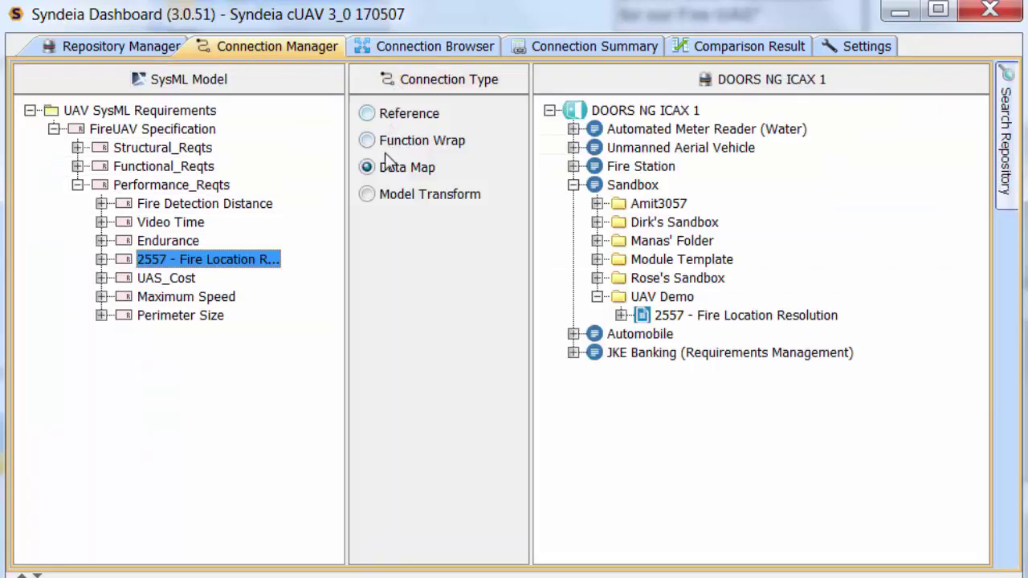
click(367, 197)
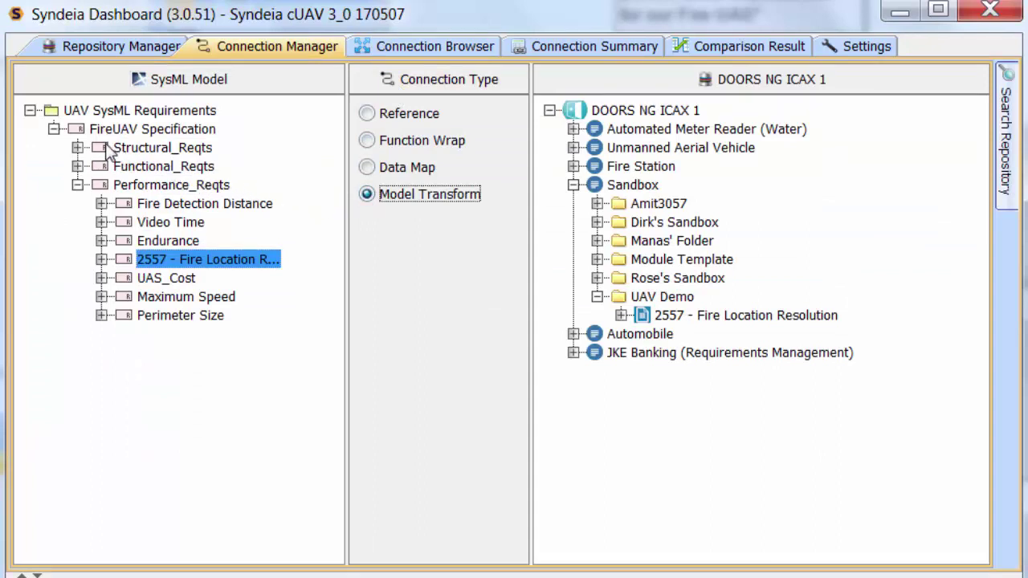
drag(110, 153, 627, 305)
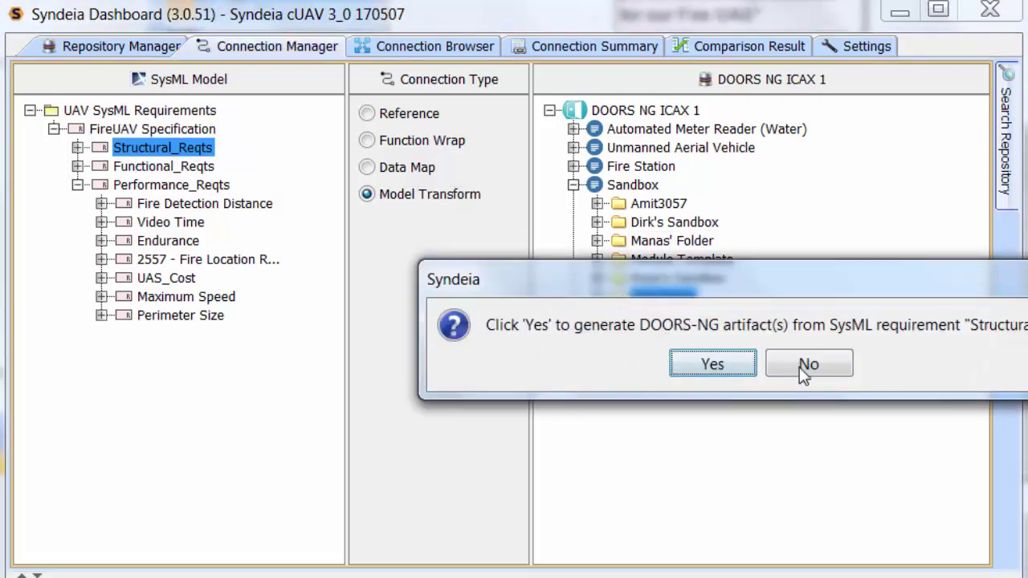
click(712, 365)
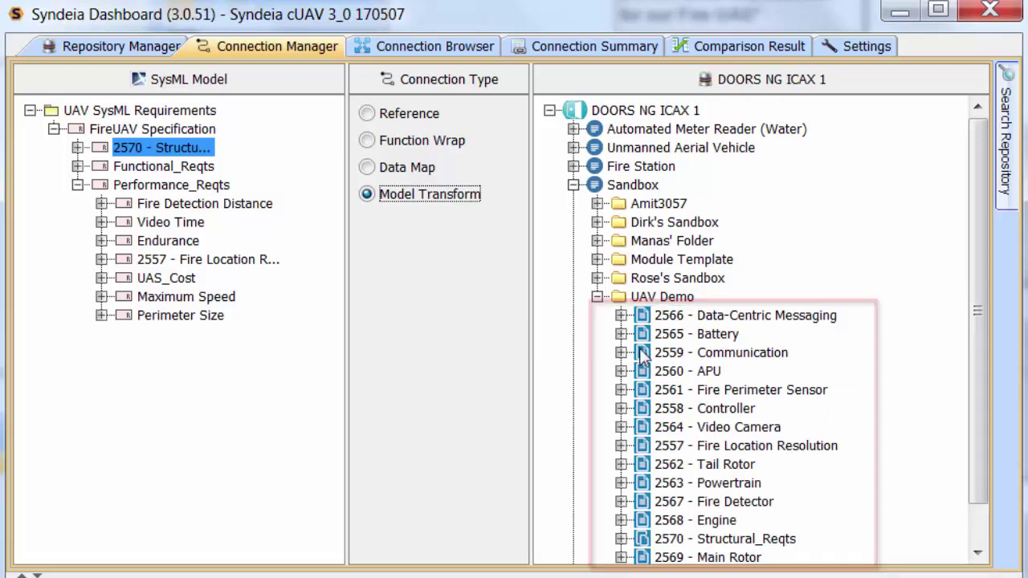
drag(974, 341, 977, 381)
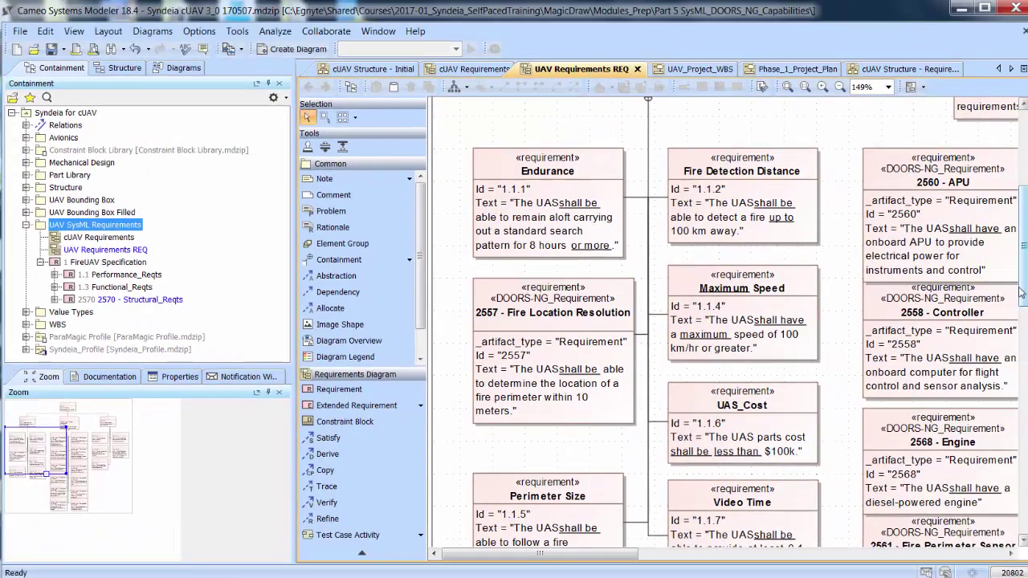
Scroll the UAV Requirements diagram to the 2570 - Structural_Reqts collection
scroll(1021, 294, up, 3)
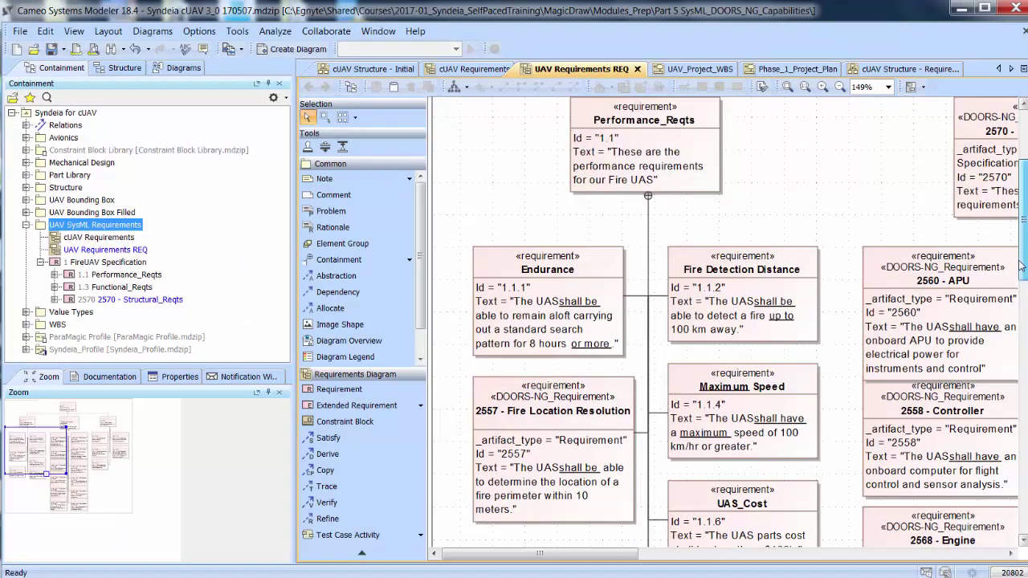
drag(610, 553, 717, 553)
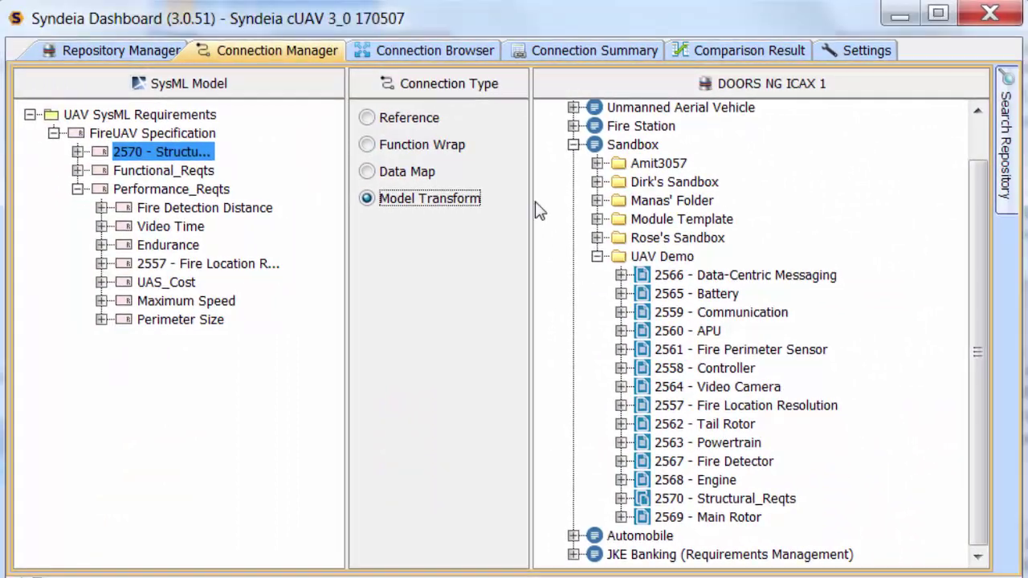
click(426, 49)
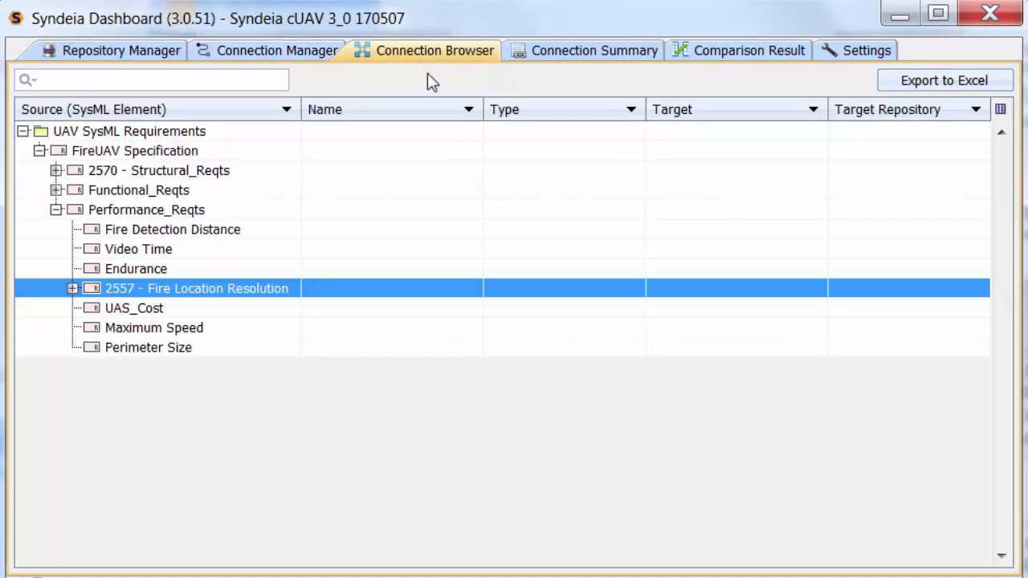
click(56, 170)
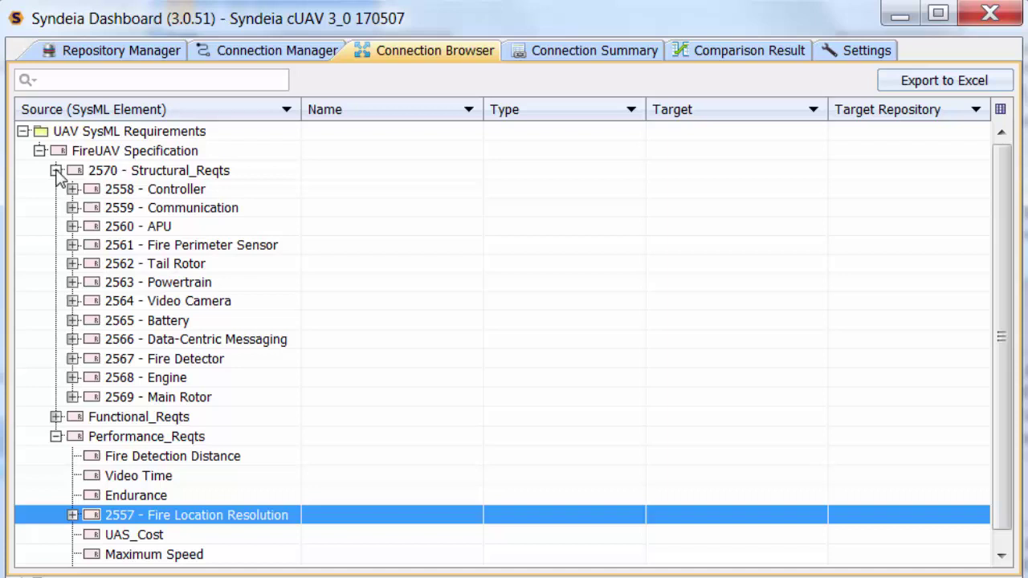
right_click(133, 172)
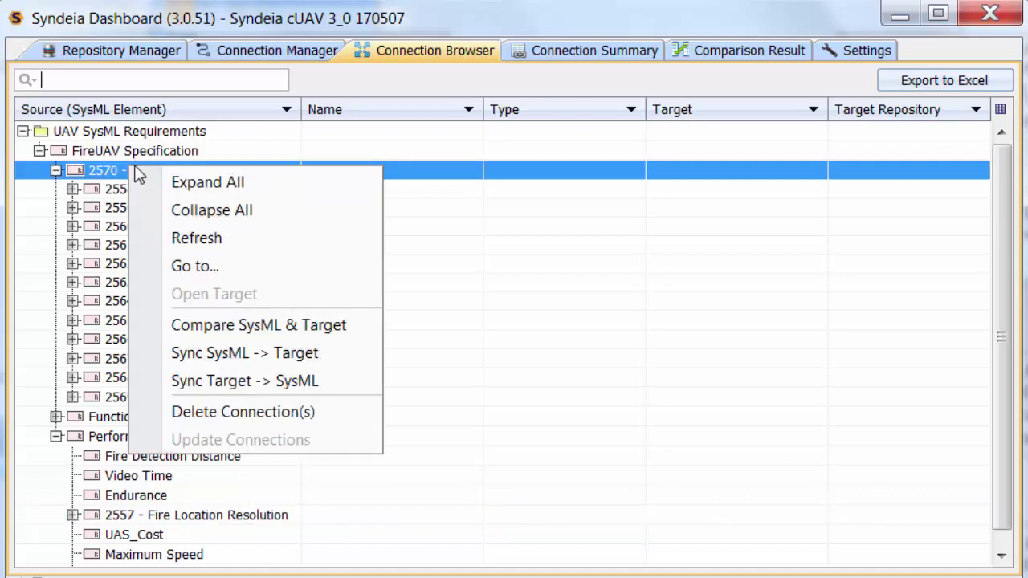
click(186, 243)
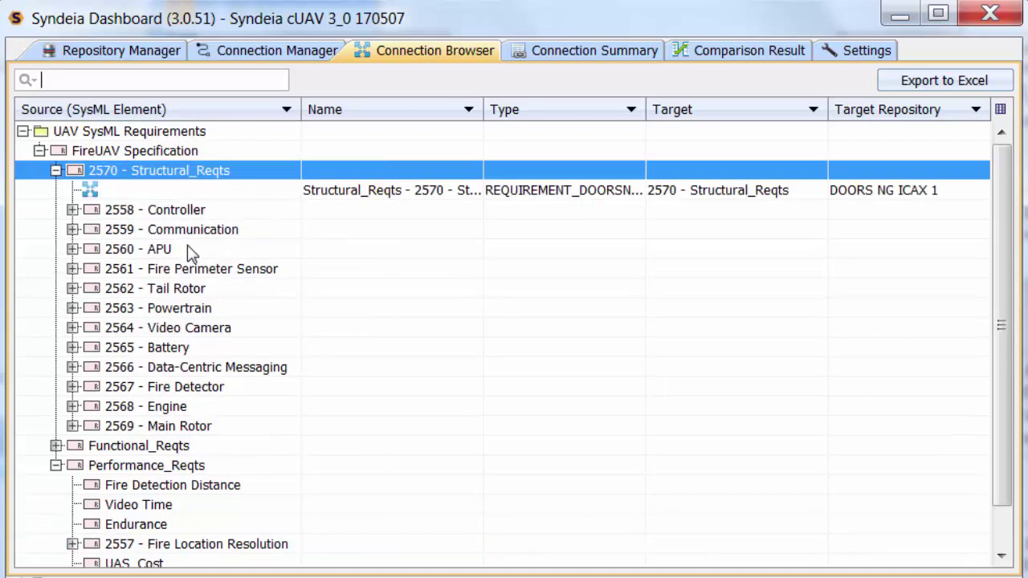
right_click(149, 190)
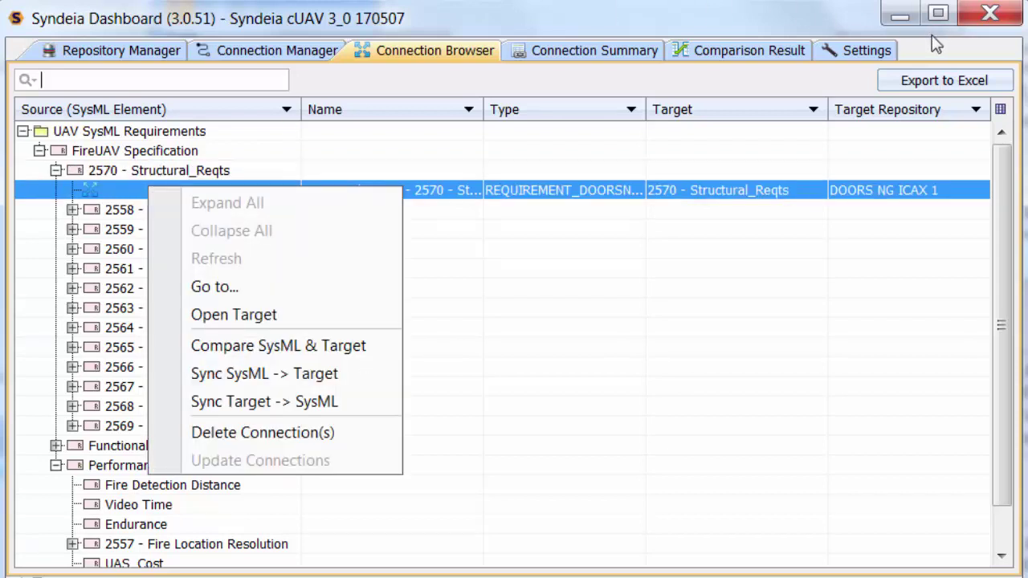
click(313, 45)
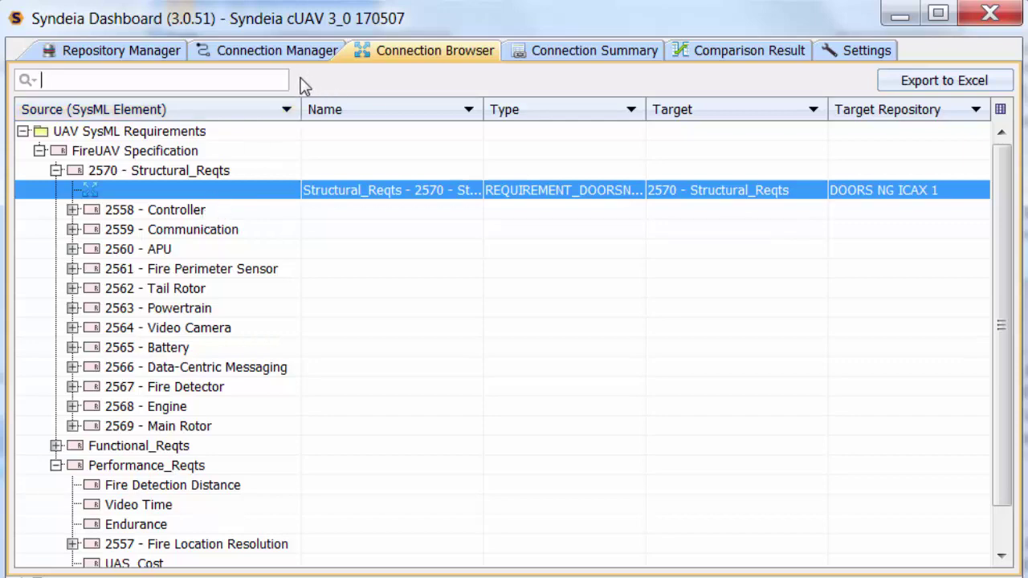
click(281, 55)
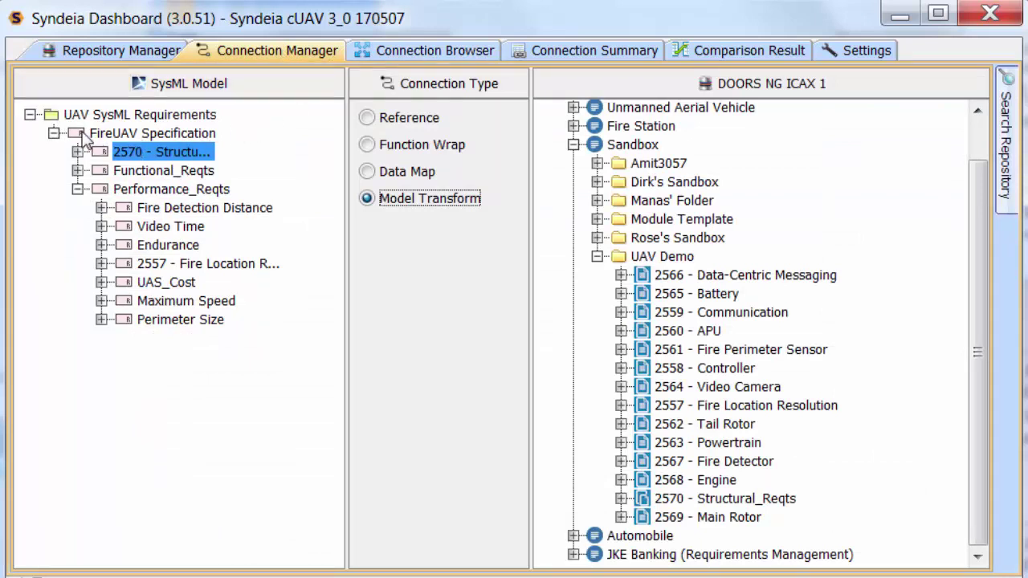
Model Transform the entire FireUAV Specification into the UAV Demo folder and confirm generation
drag(87, 138, 646, 273)
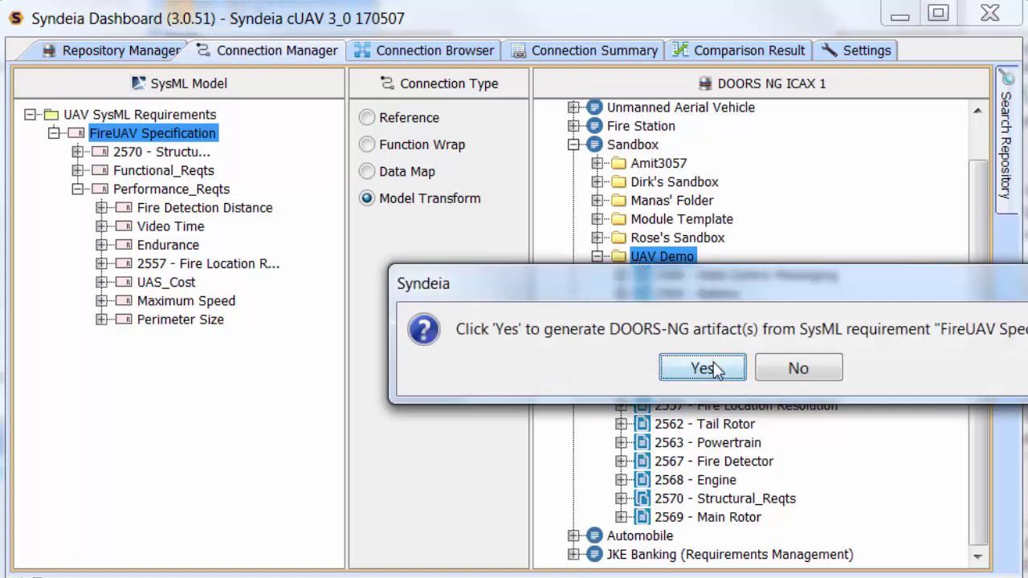
click(702, 367)
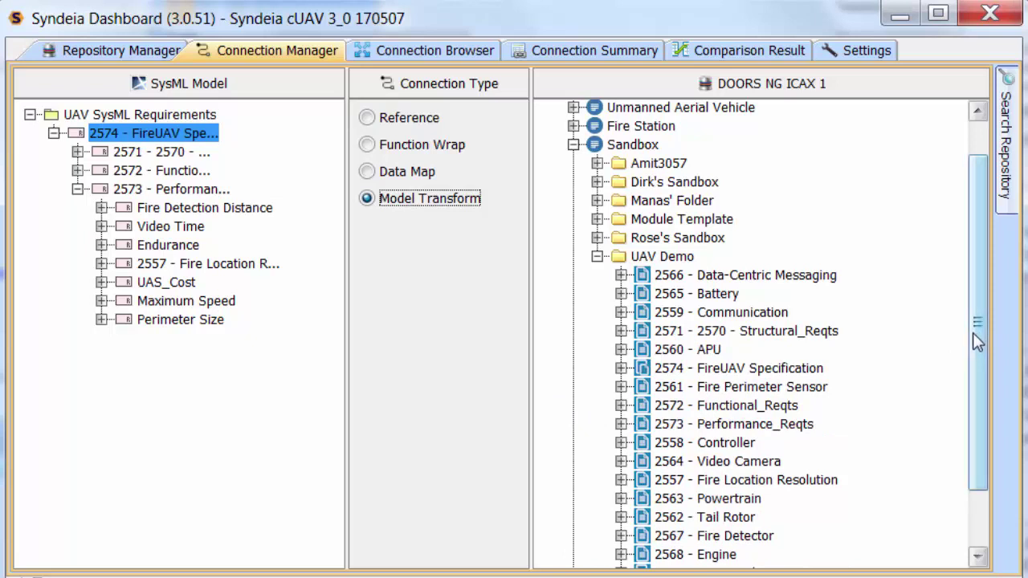
Expand 2574 - FireUAV Specification, then its 2571 Structural_Reqts and 2573 Performance_Reqts sub-collections
drag(973, 332, 960, 449)
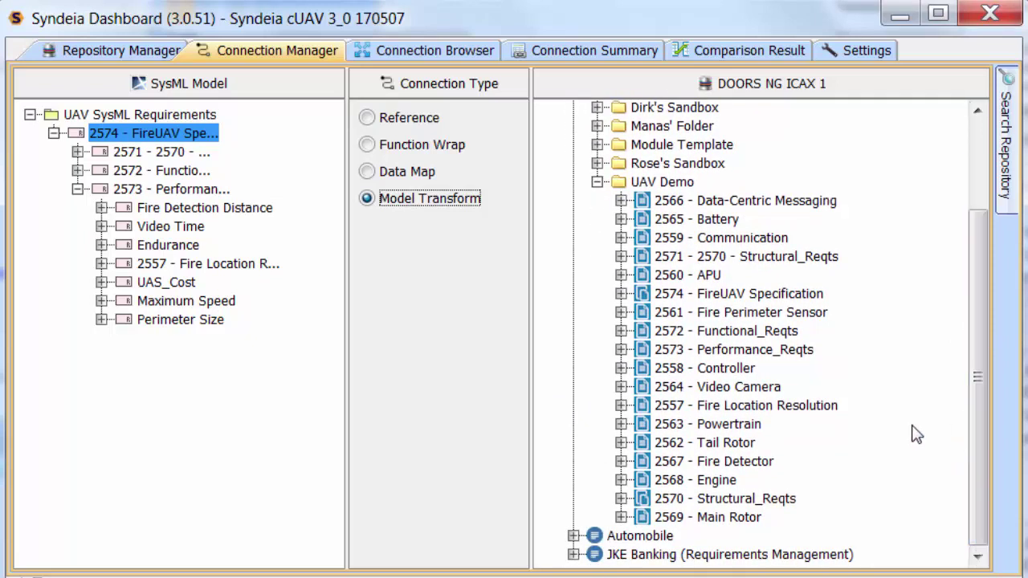
click(621, 294)
click(645, 312)
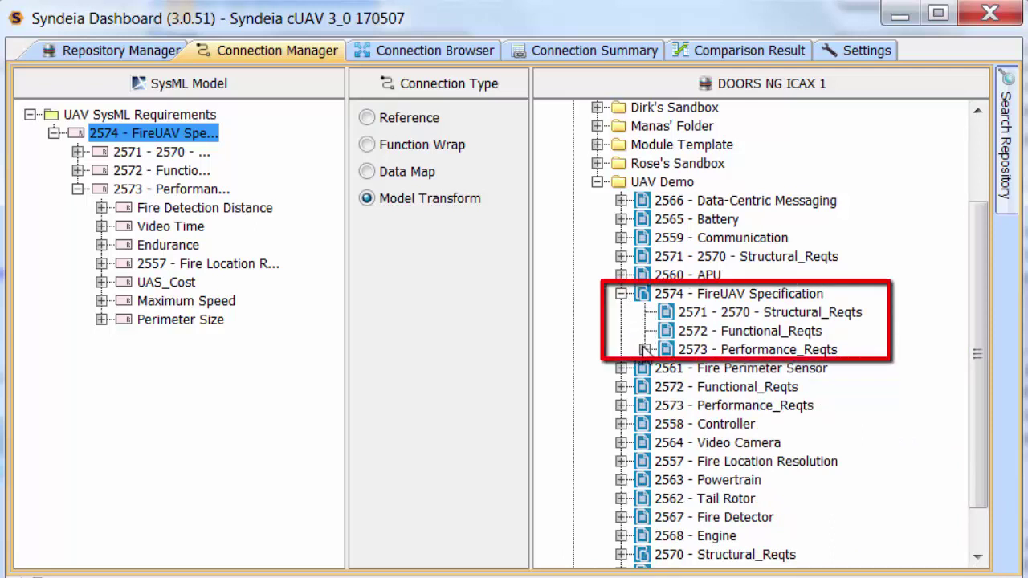
click(645, 350)
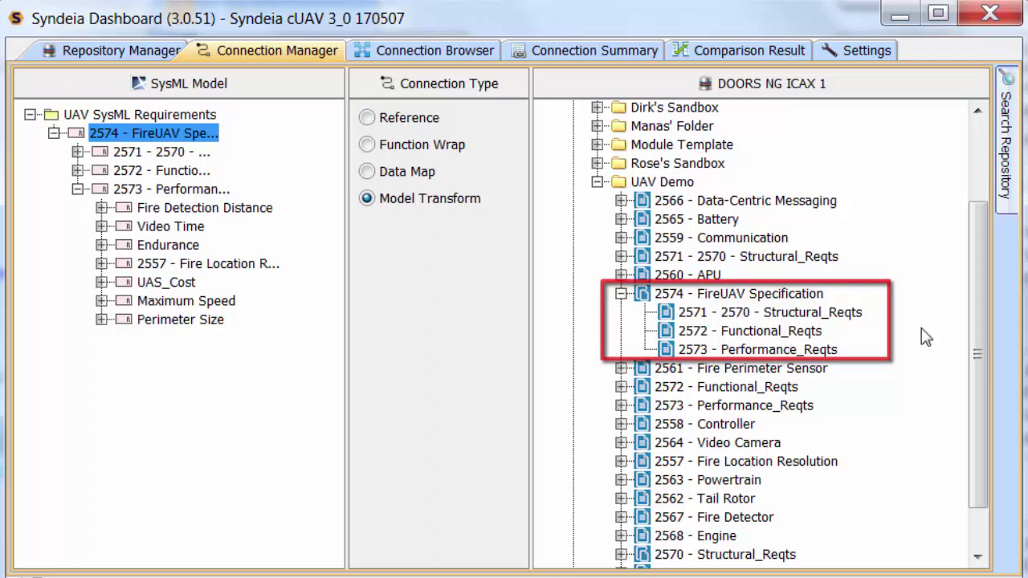
drag(972, 319, 972, 361)
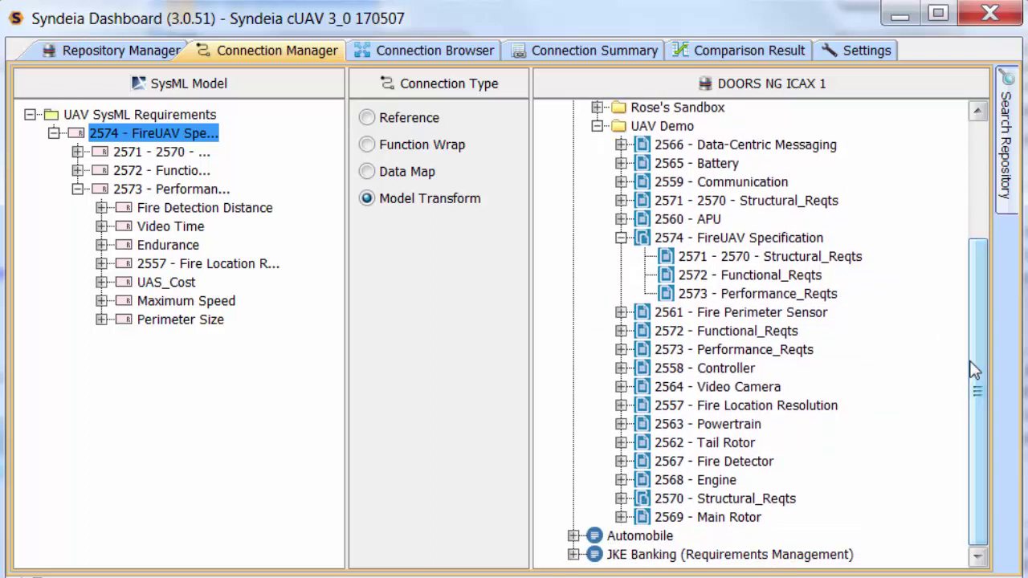